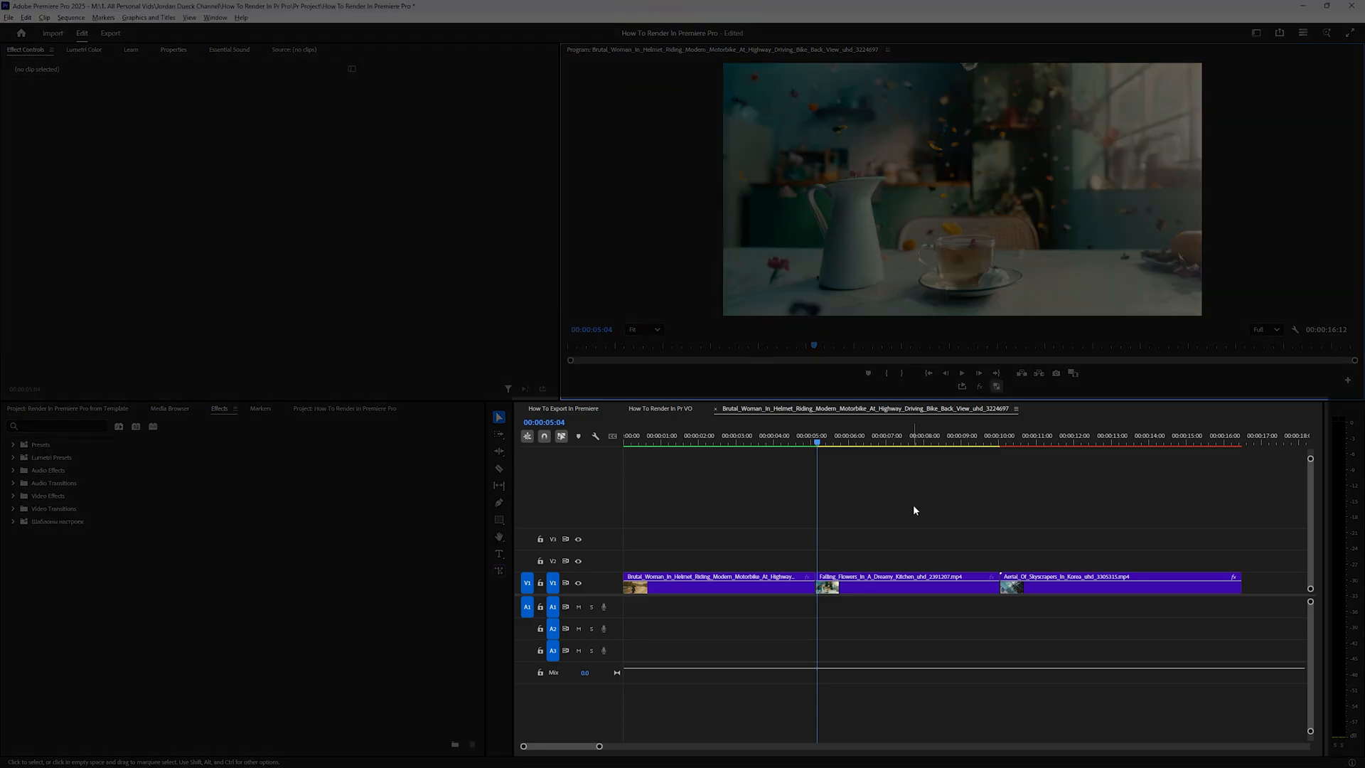
- Start Render Effects In to Out and cancel it partway through
{"action": "key", "text": "Return"}
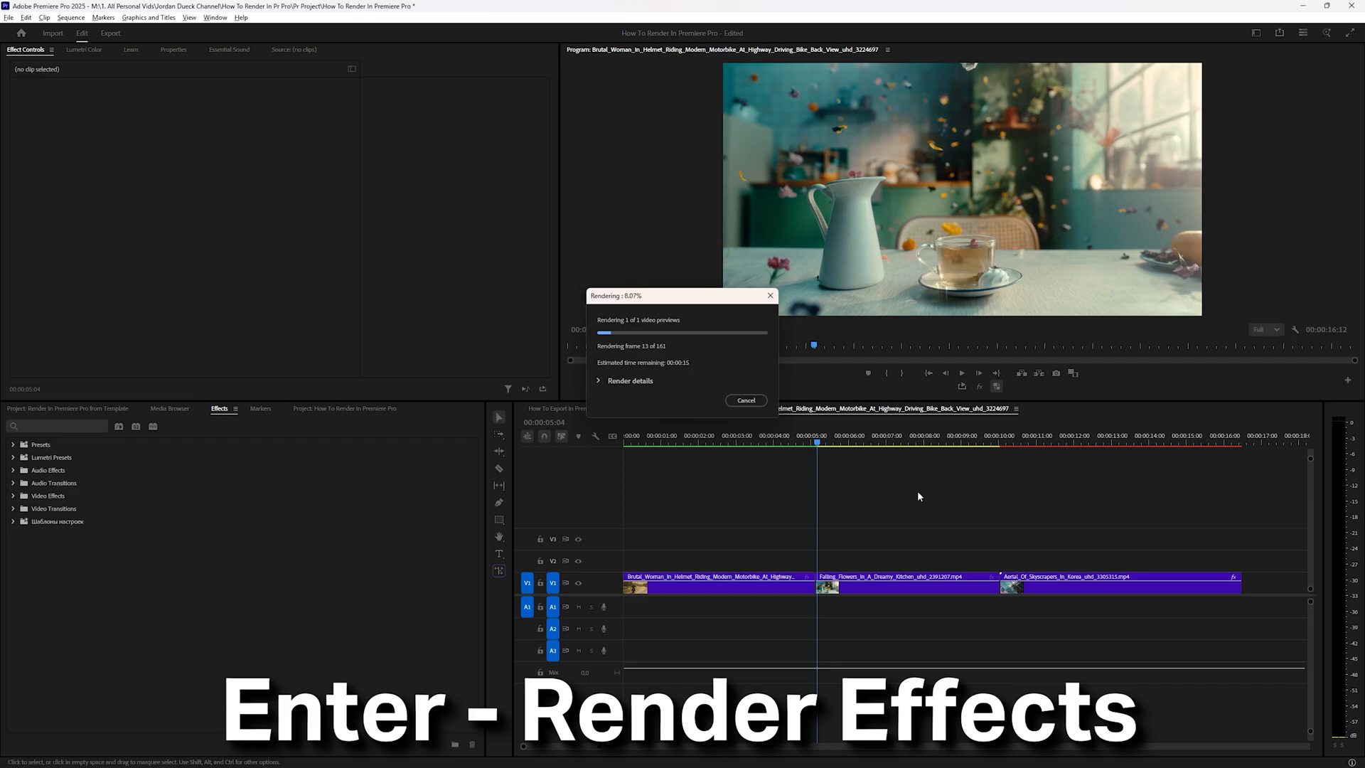
{"action": "left_click", "coordinate": [744, 401]}
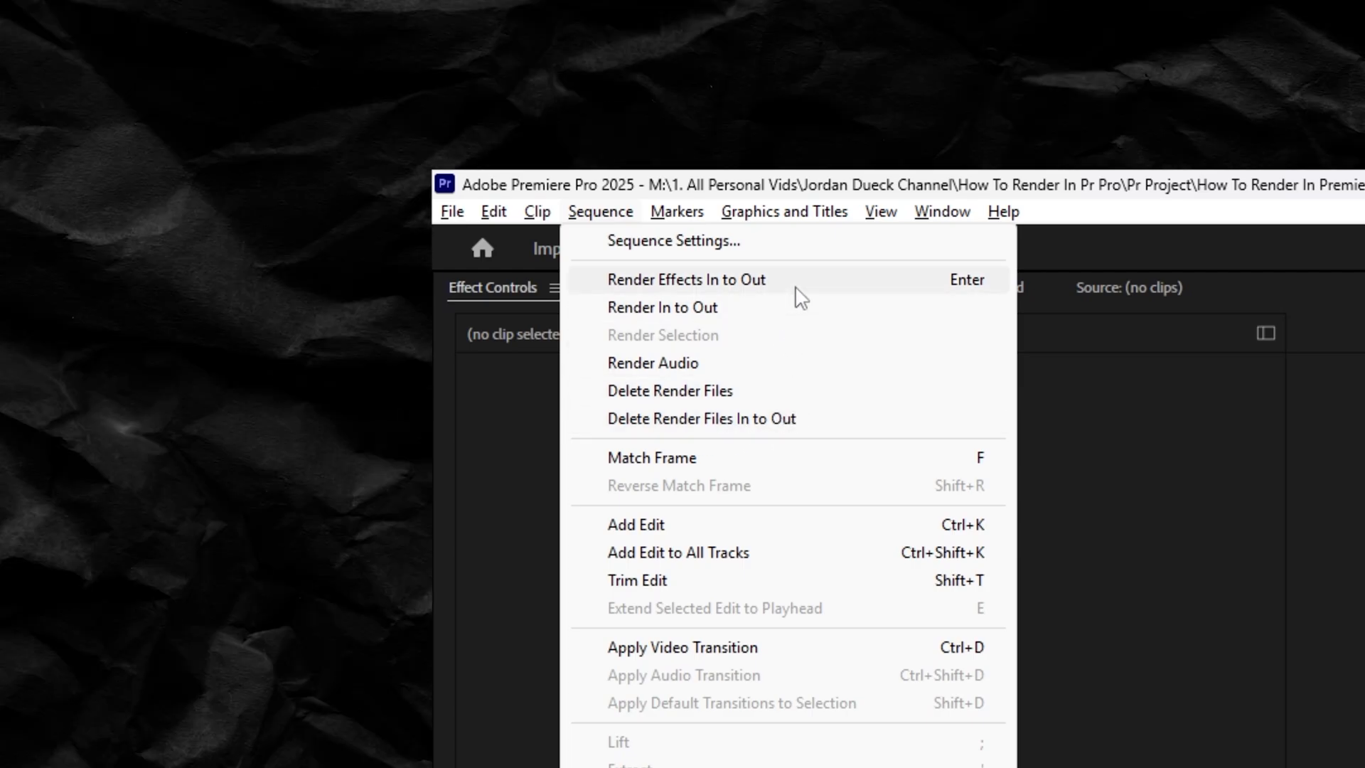
- Run Render Effects In to Out and let it finish so the sequence plays smoothly
{"action": "left_click", "coordinate": [798, 296]}
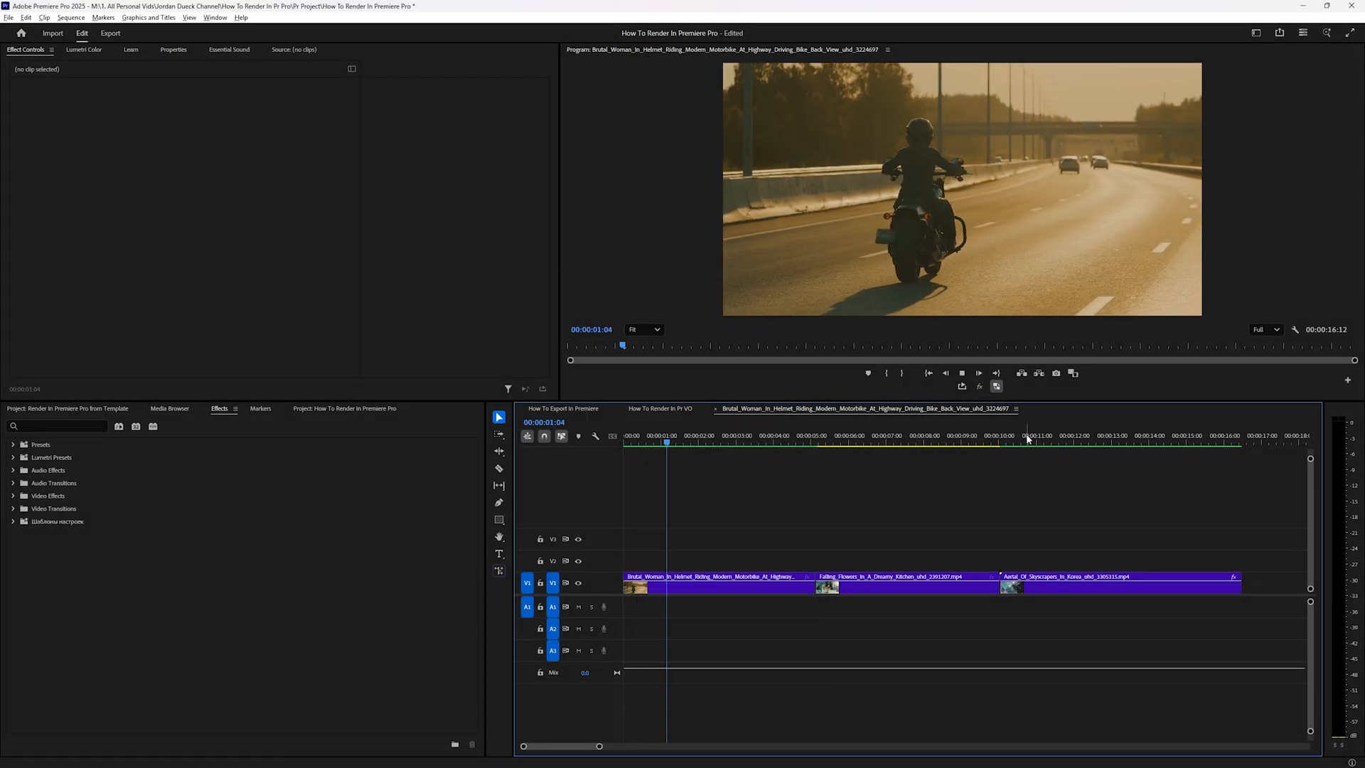
- Add Warp Stabilizer to the falling flowers kitchen clip and scrub through it
{"action": "left_click", "coordinate": [1188, 438]}
{"action": "left_click_drag", "start_coordinate": [1187, 437], "coordinate": [894, 437]}
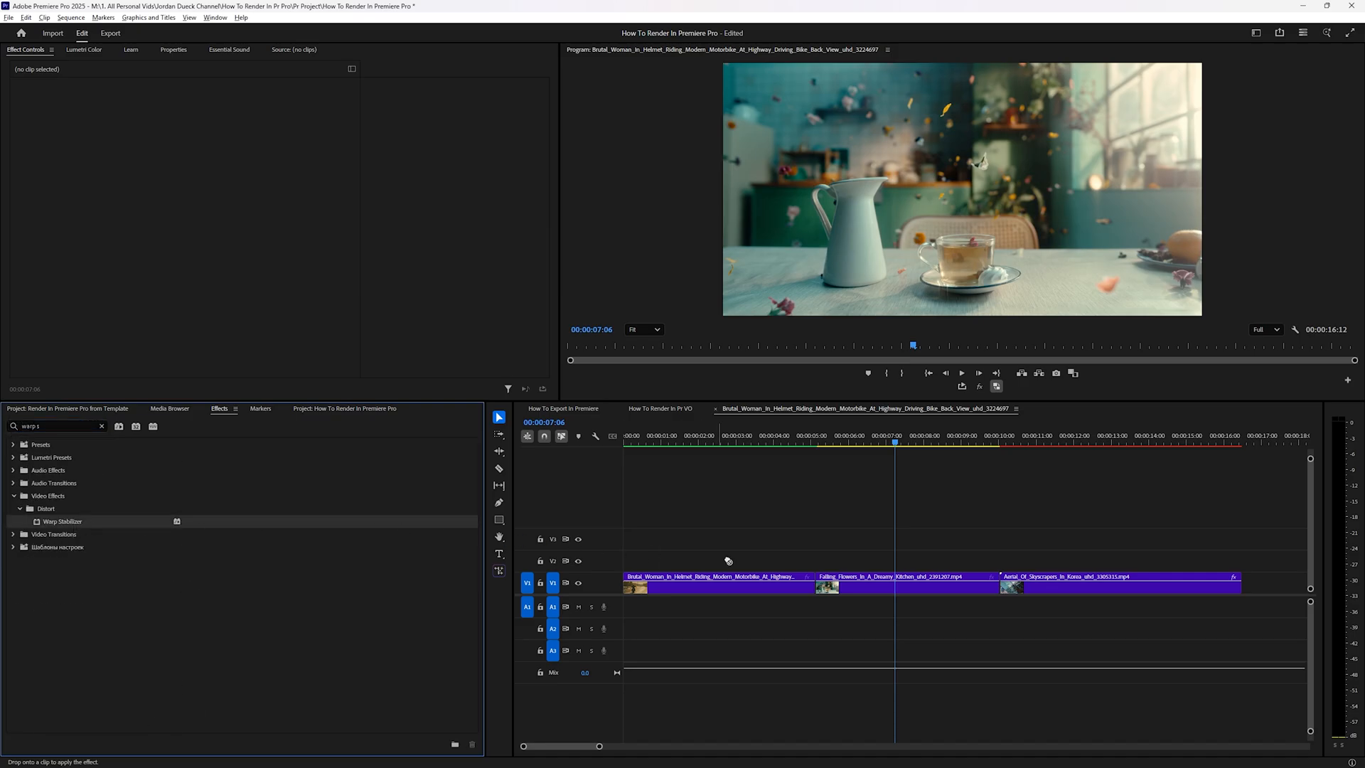
{"action": "left_click_drag", "start_coordinate": [881, 585], "coordinate": [880, 587]}
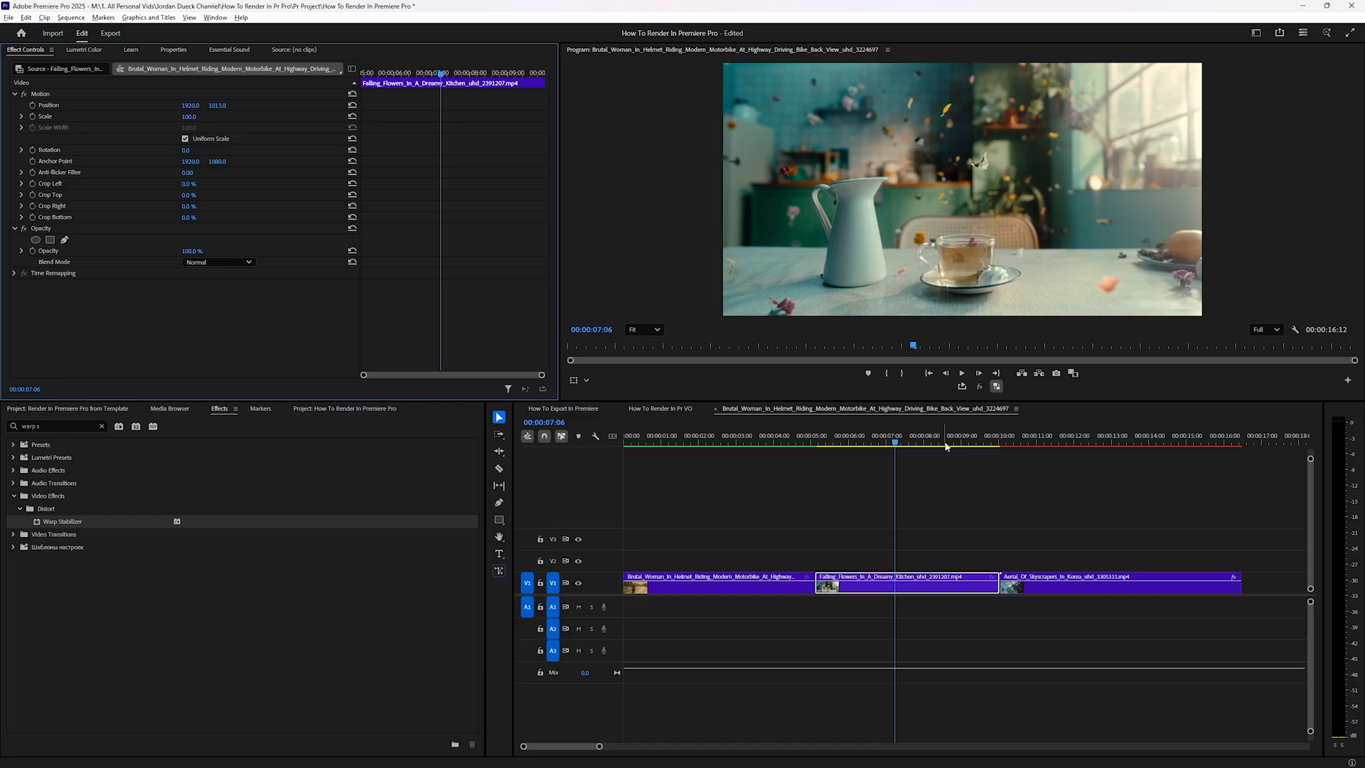
{"action": "mouse_move", "coordinate": [884, 446]}
{"action": "left_mouse_down"}
{"action": "mouse_move", "coordinate": [942, 446]}
{"action": "mouse_move", "coordinate": [629, 441]}
{"action": "left_mouse_up"}
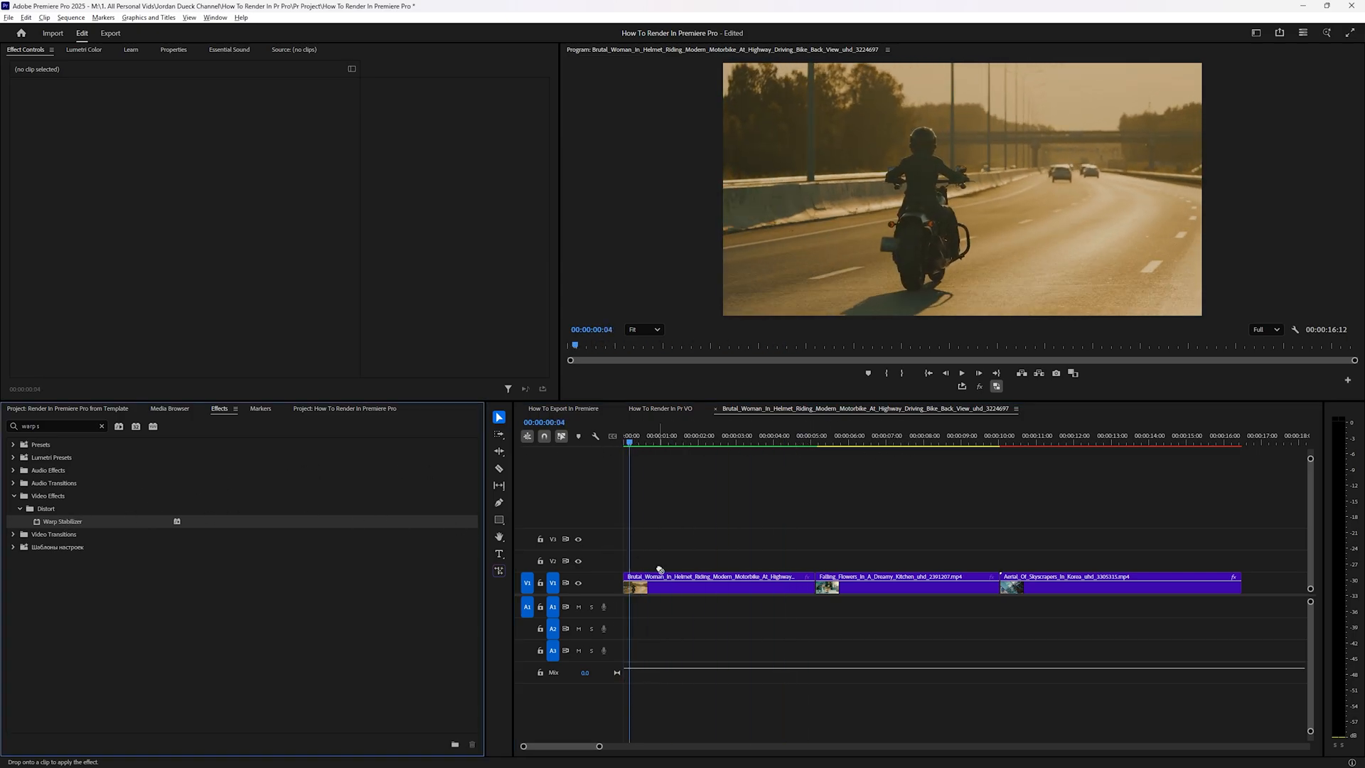
- Add Warp Stabilizer to the first motorcycle clip and start Render Effects In to Out
{"action": "left_click_drag", "start_coordinate": [659, 569], "coordinate": [683, 589]}
{"action": "left_click", "coordinate": [1075, 466]}
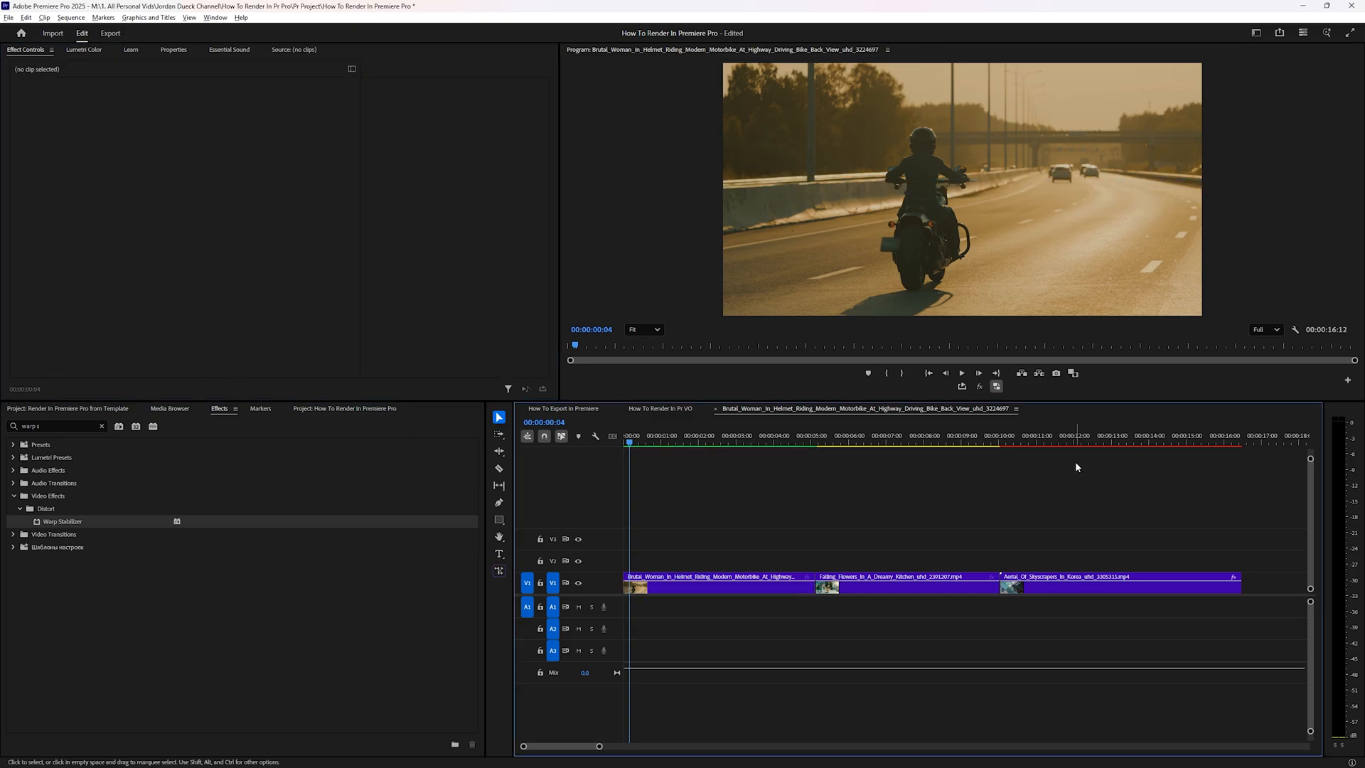
{"action": "key", "text": "Return"}
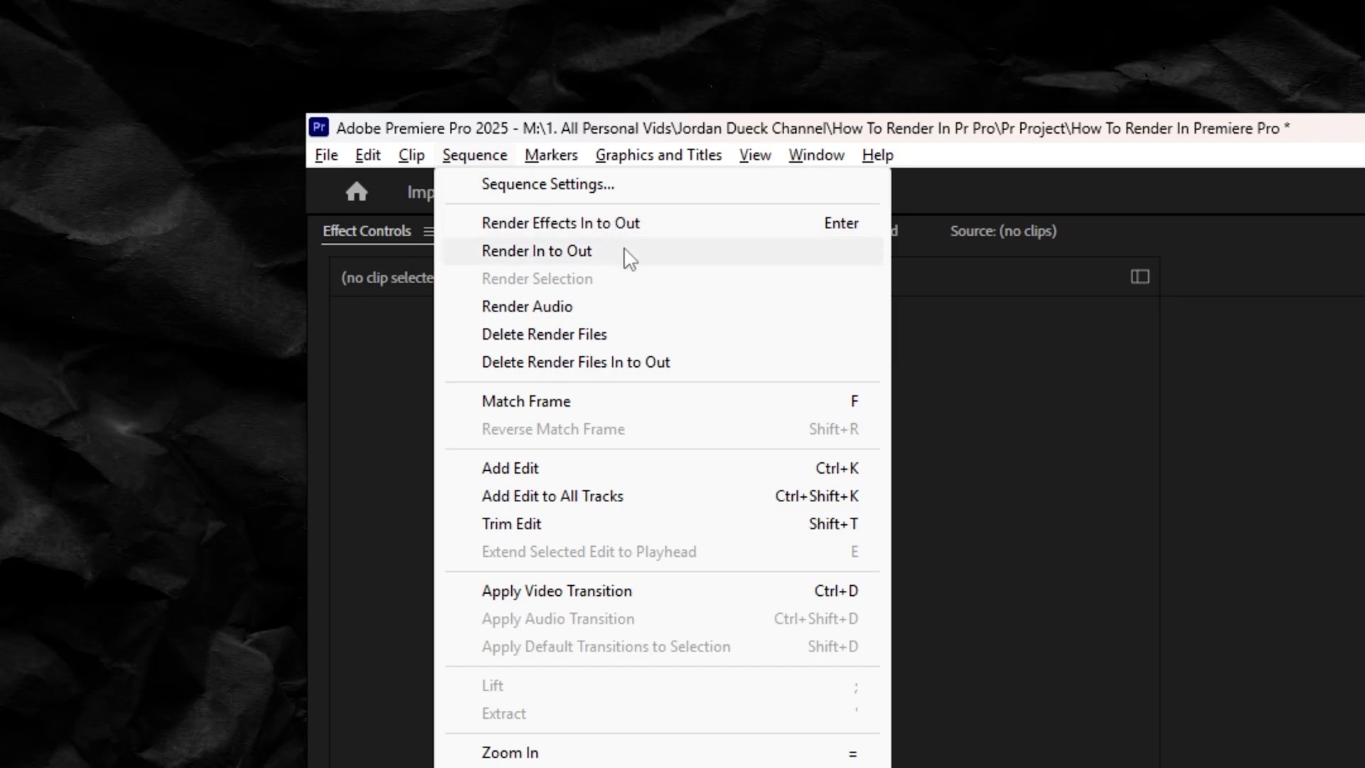
- Render everything between the in and out points with Render In to Out
{"action": "left_click", "coordinate": [629, 257]}
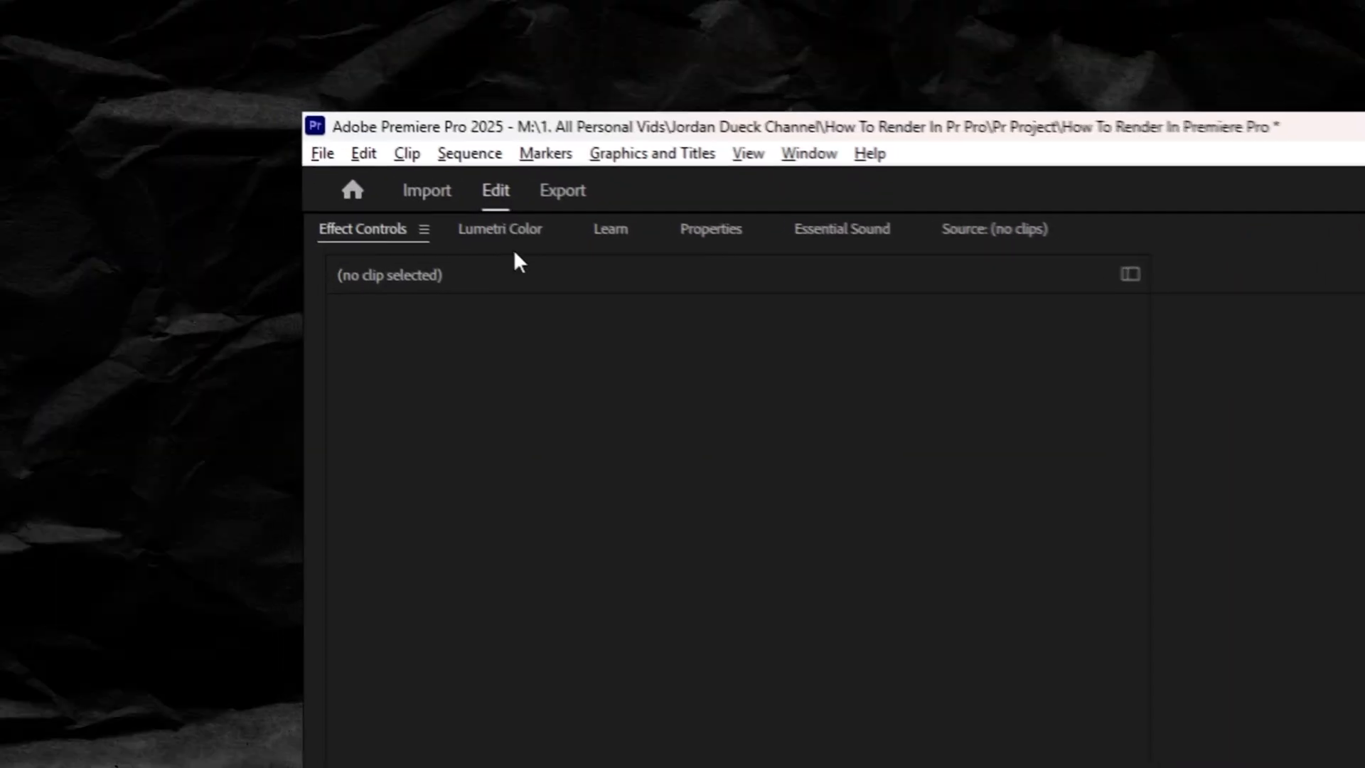
{"action": "left_click", "coordinate": [499, 158]}
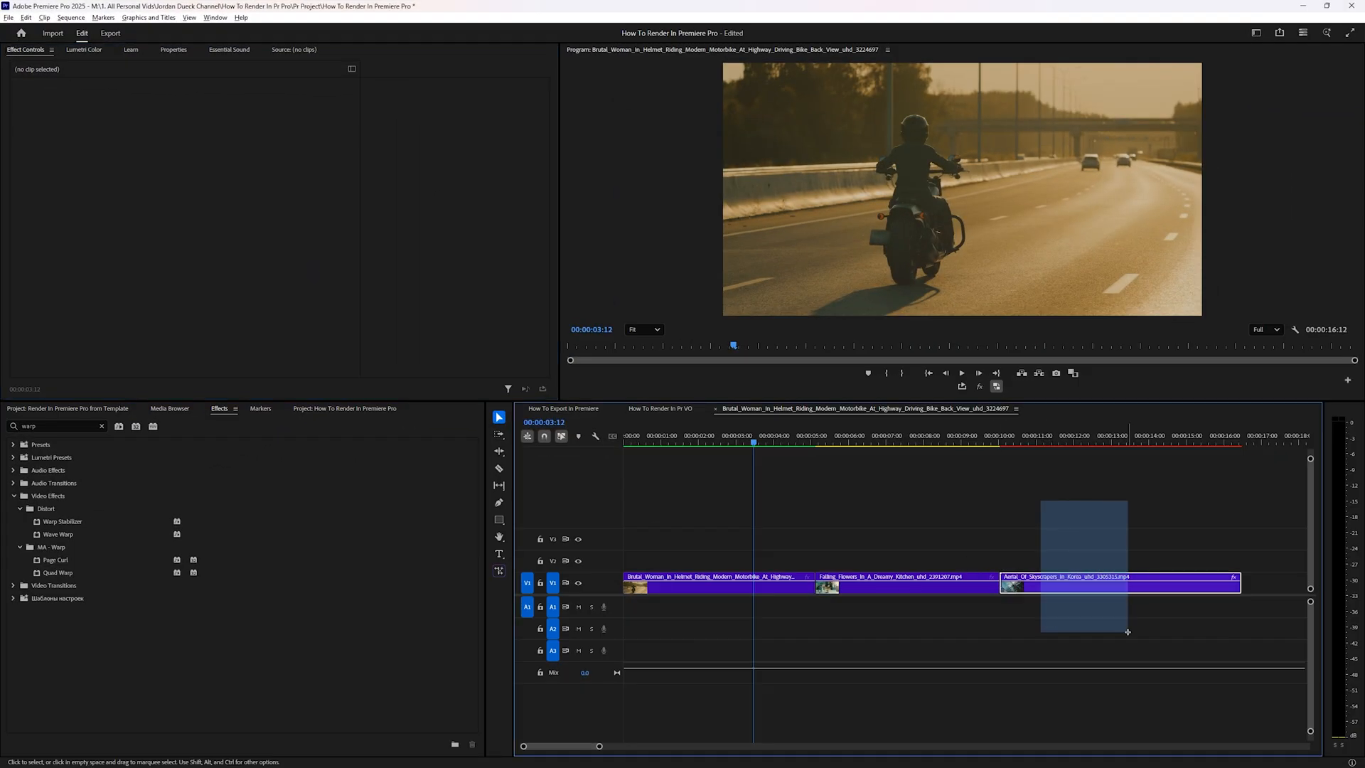
- Select the aerial skyscrapers clip and render only it with Render Selection
{"action": "left_click_drag", "start_coordinate": [1128, 632], "coordinate": [1128, 632]}
{"action": "left_click", "coordinate": [72, 17]}
{"action": "left_click", "coordinate": [118, 73]}
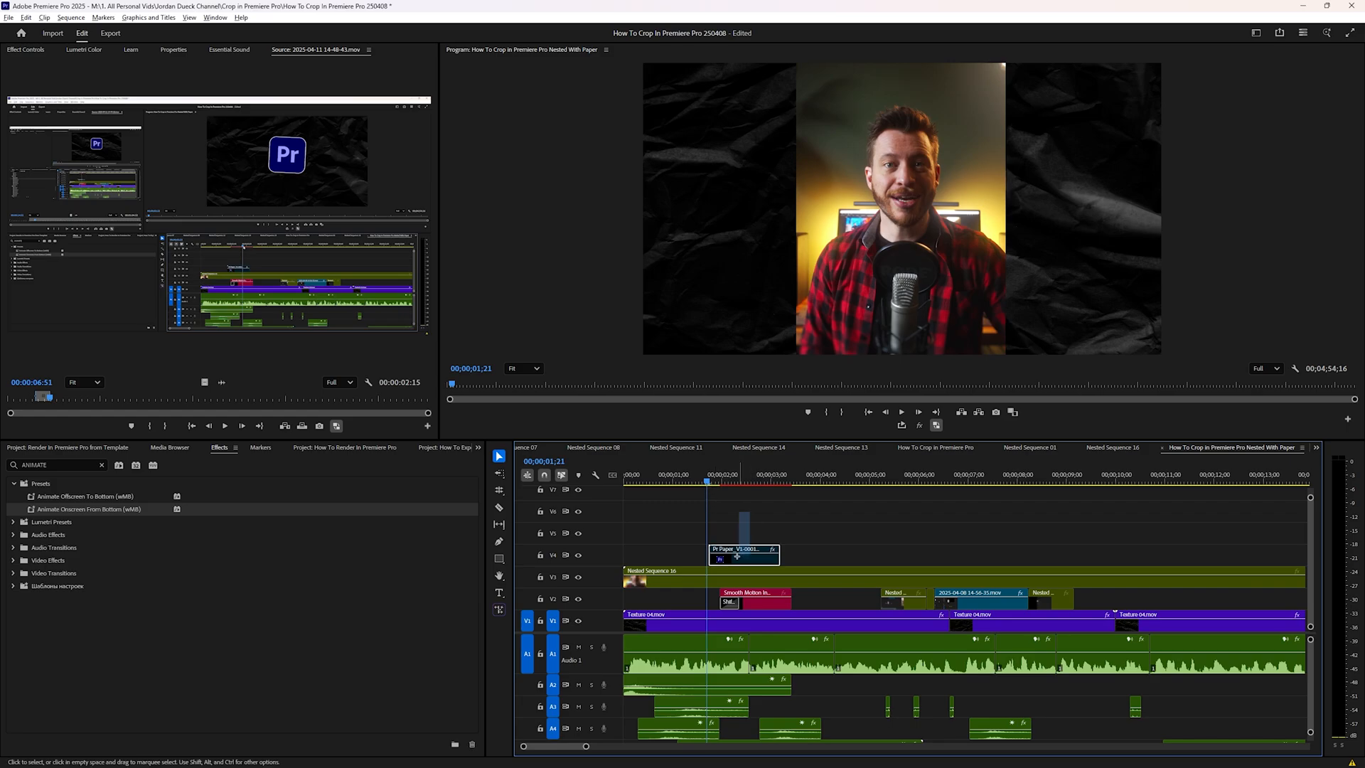
- Render only the selected paper logo clip with Render Selection
{"action": "left_click", "coordinate": [71, 17]}
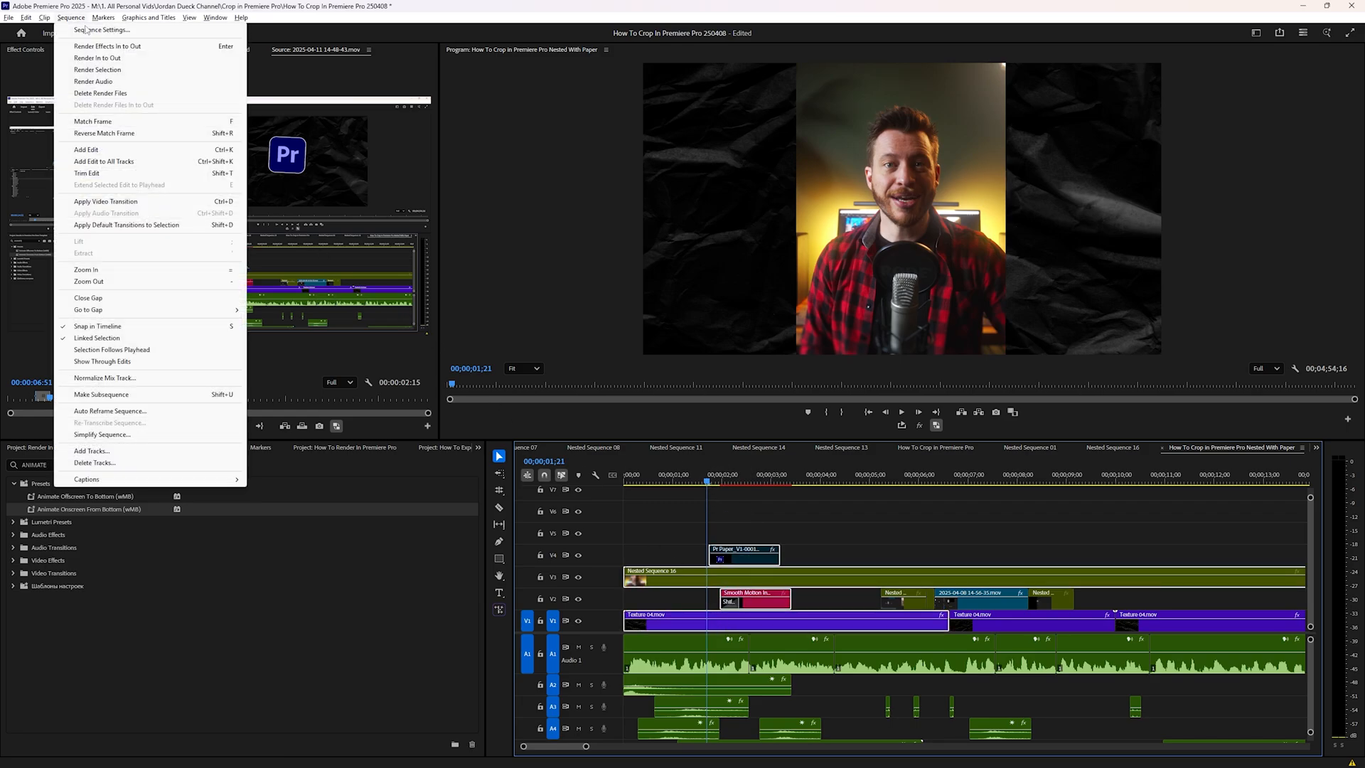
{"action": "left_click", "coordinate": [99, 69]}
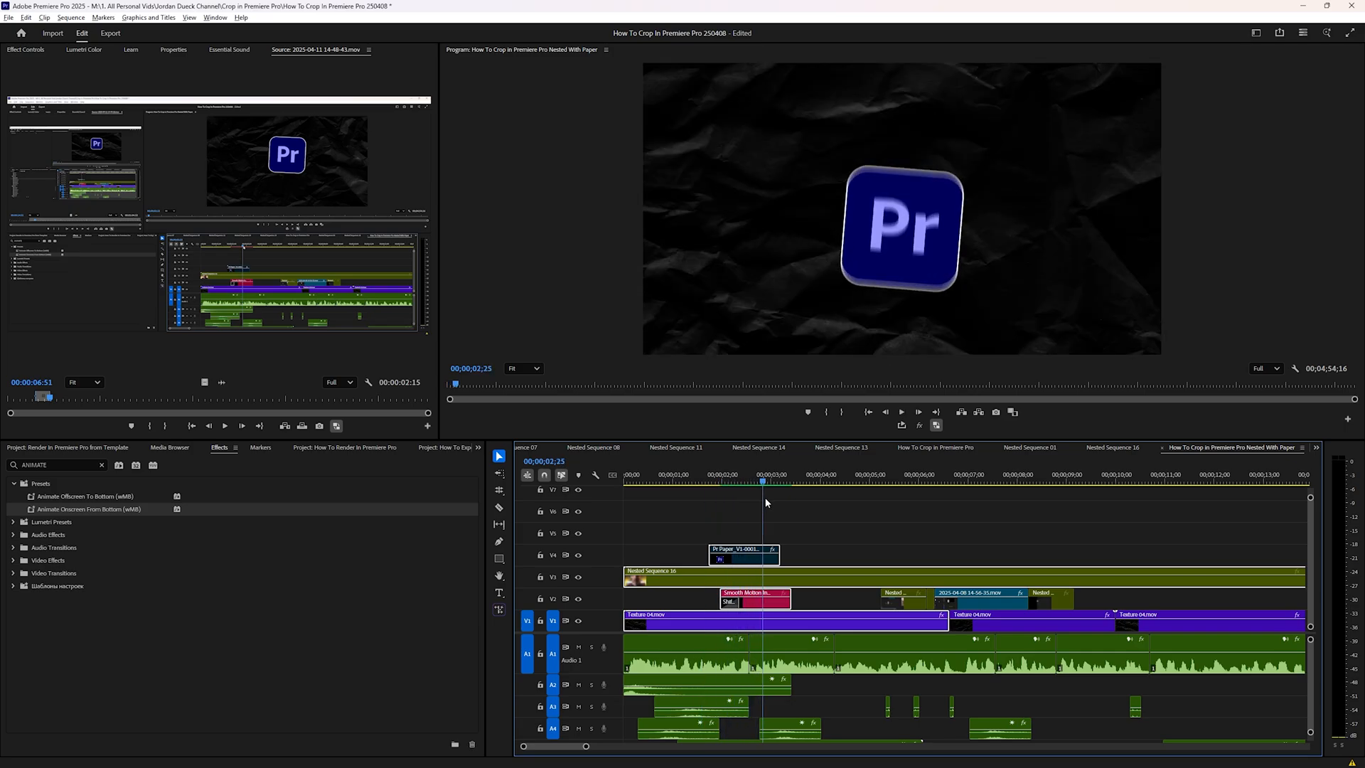
- Mark a short in/out range around the presenter shot and render it In to Out
{"action": "left_click_drag", "start_coordinate": [764, 503], "coordinate": [709, 503]}
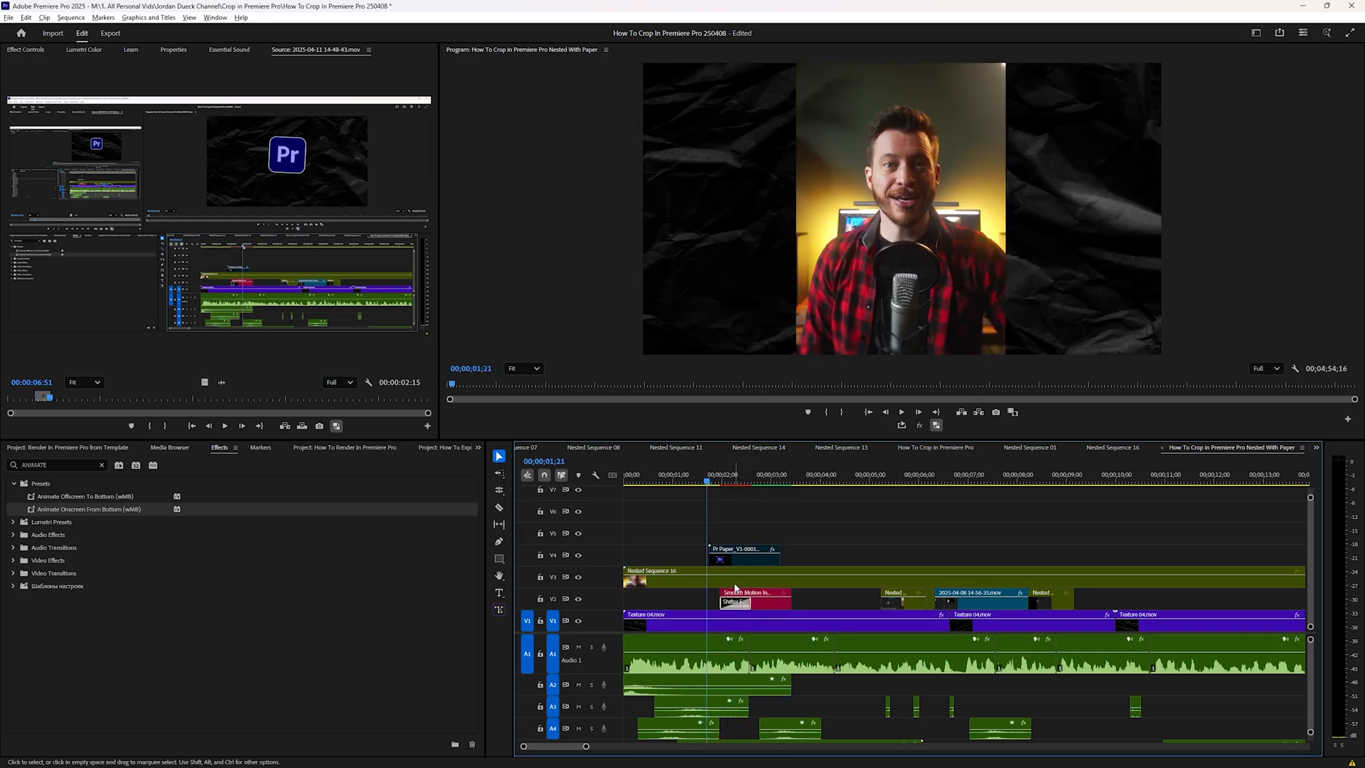
{"action": "left_click", "coordinate": [794, 477]}
{"action": "key", "text": "o"}
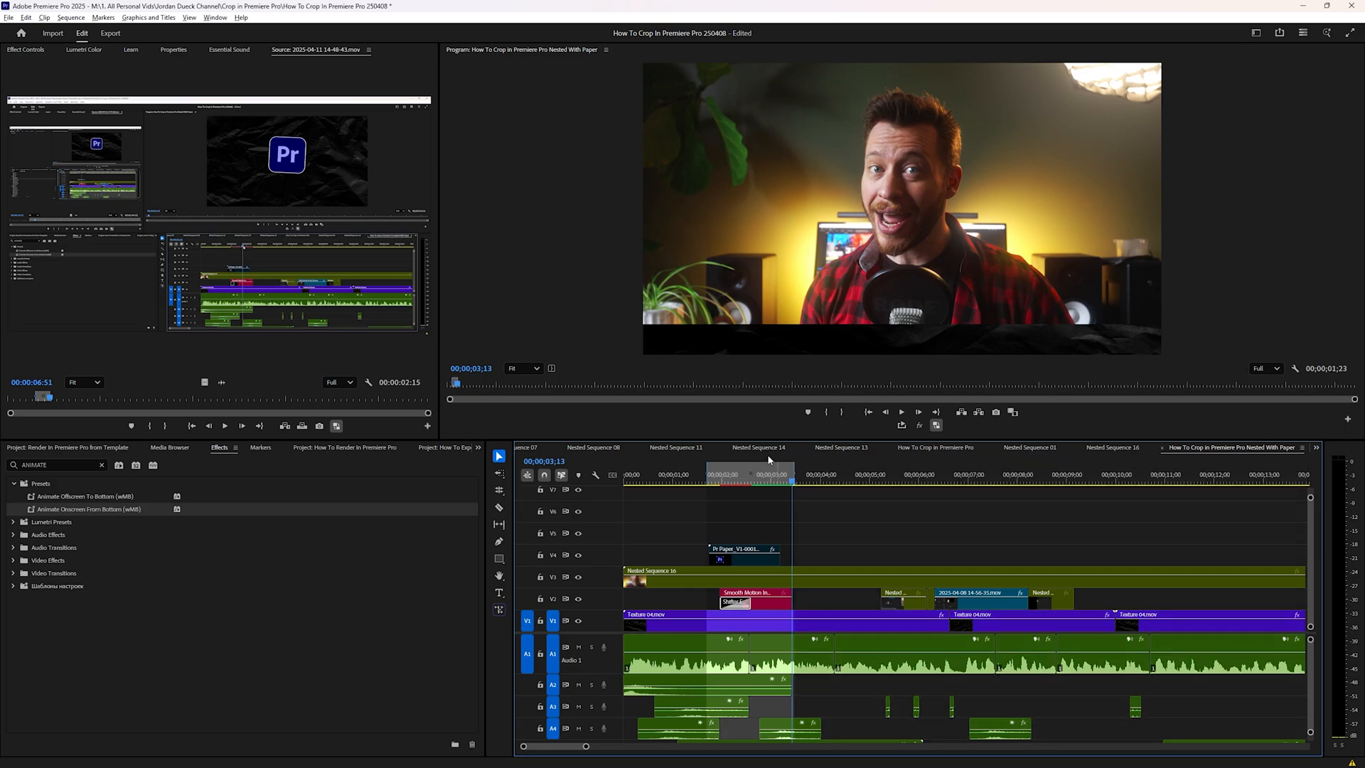
{"action": "left_click", "coordinate": [84, 18]}
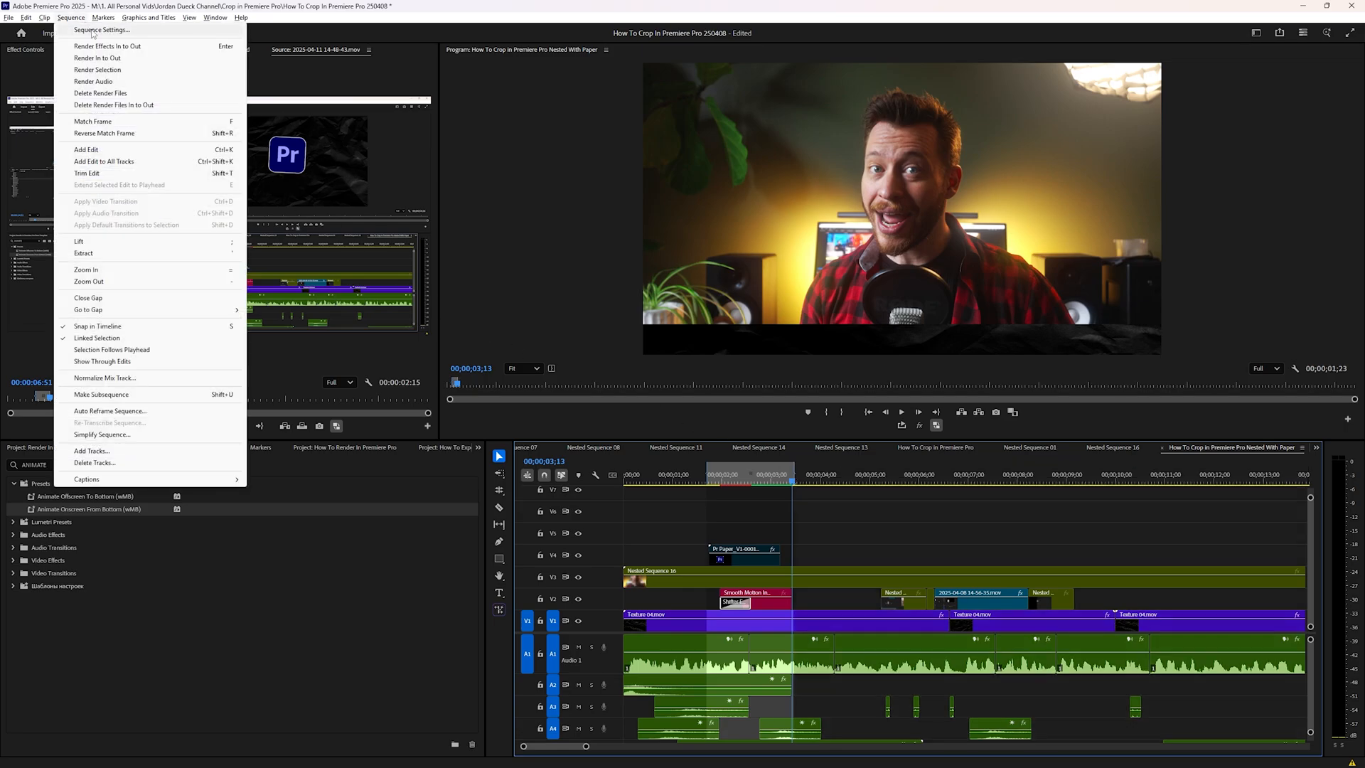
{"action": "left_click", "coordinate": [123, 61]}
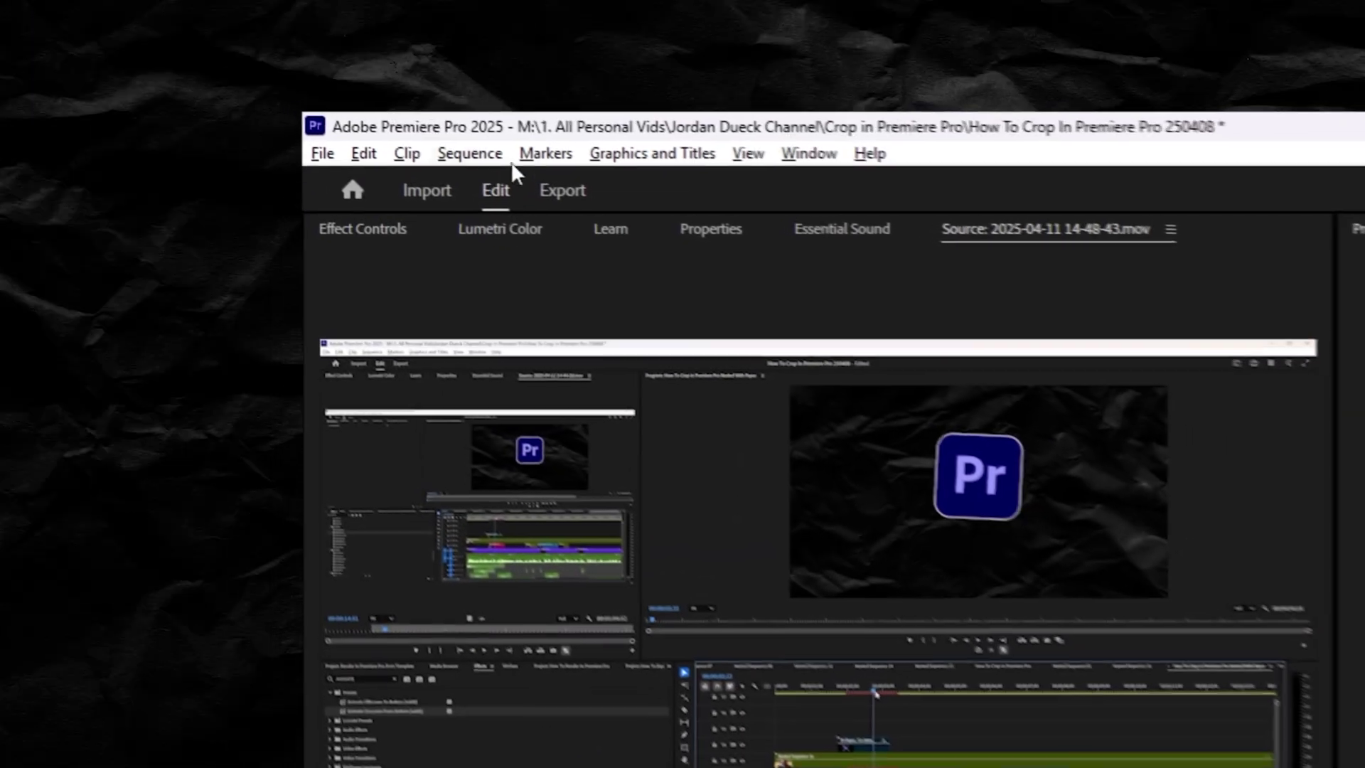
- Play back the rendered range to check it runs smoothly, then stop
{"action": "left_click", "coordinate": [508, 163]}
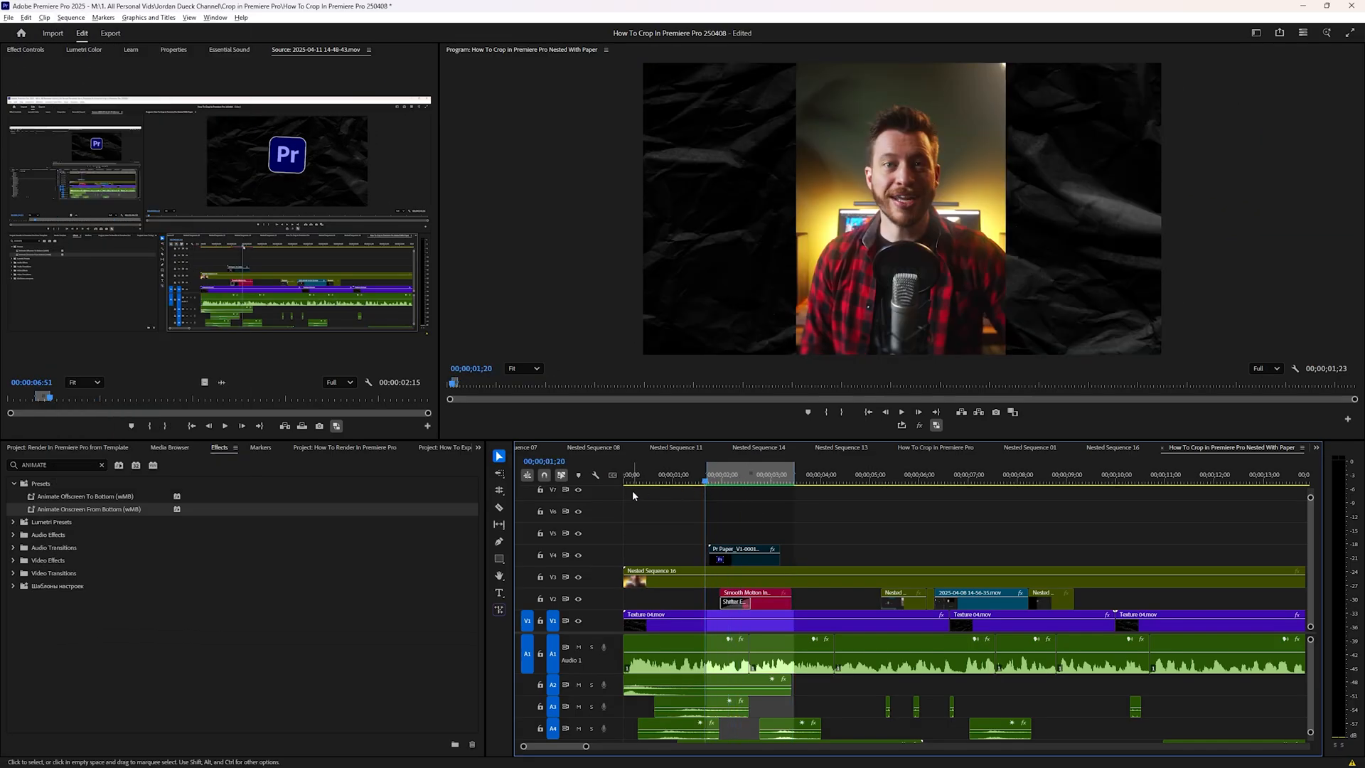
{"action": "key", "text": "space"}
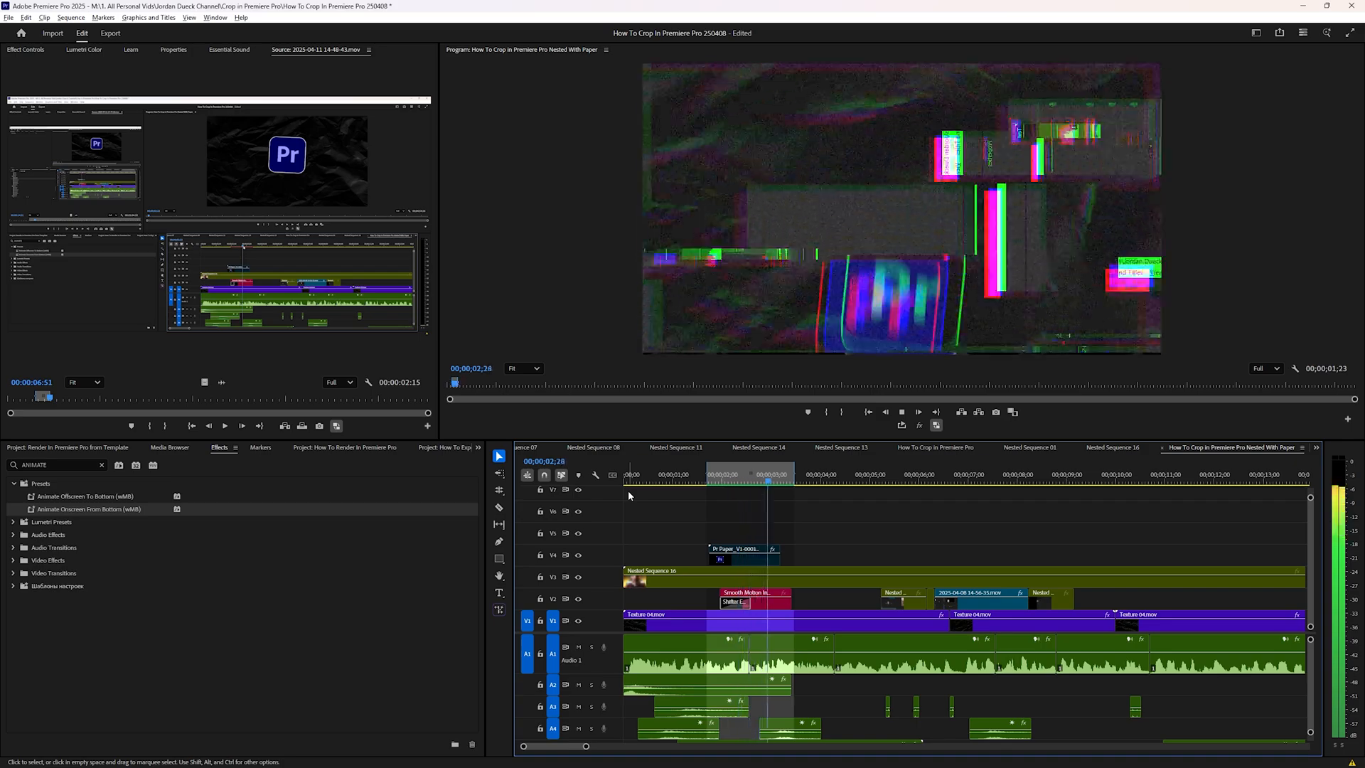
{"action": "key", "text": "space"}
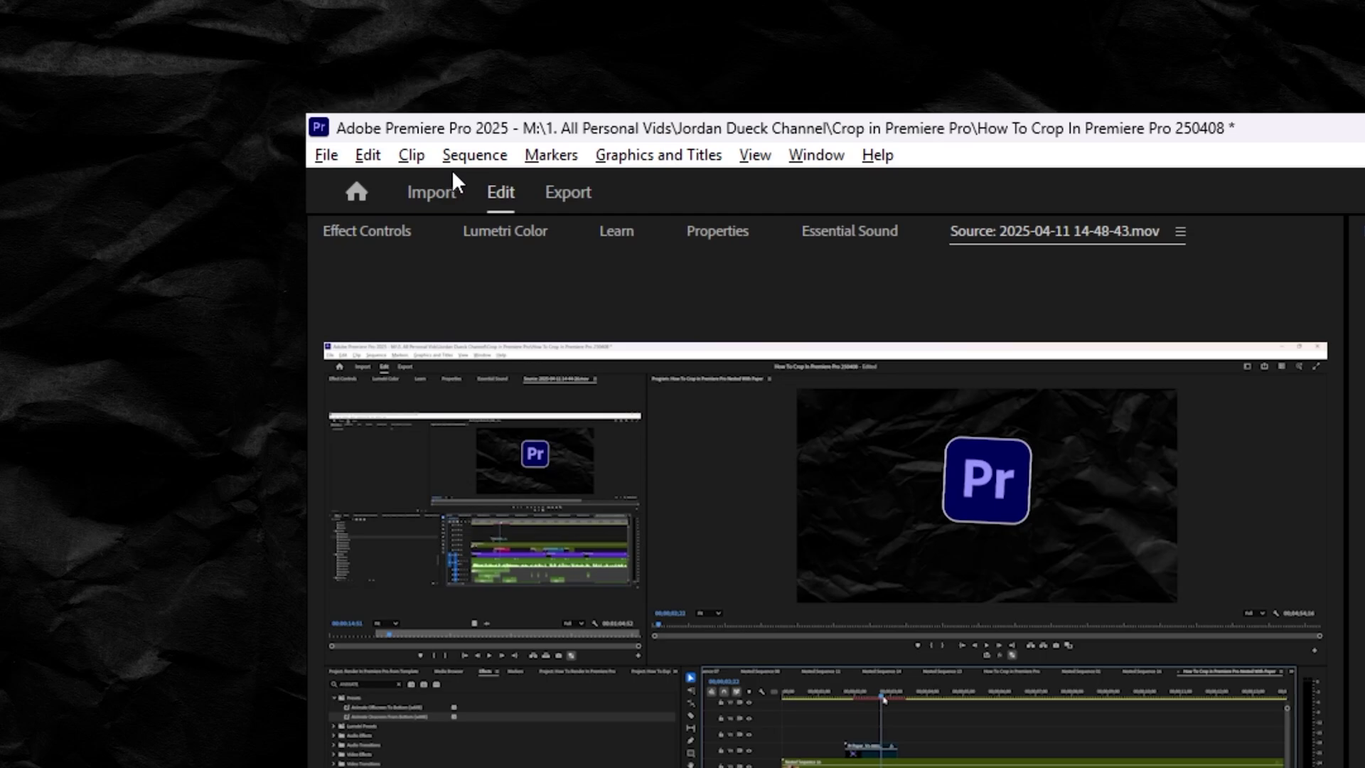
- Delete the render files and confirm the deletion
{"action": "left_click", "coordinate": [465, 158]}
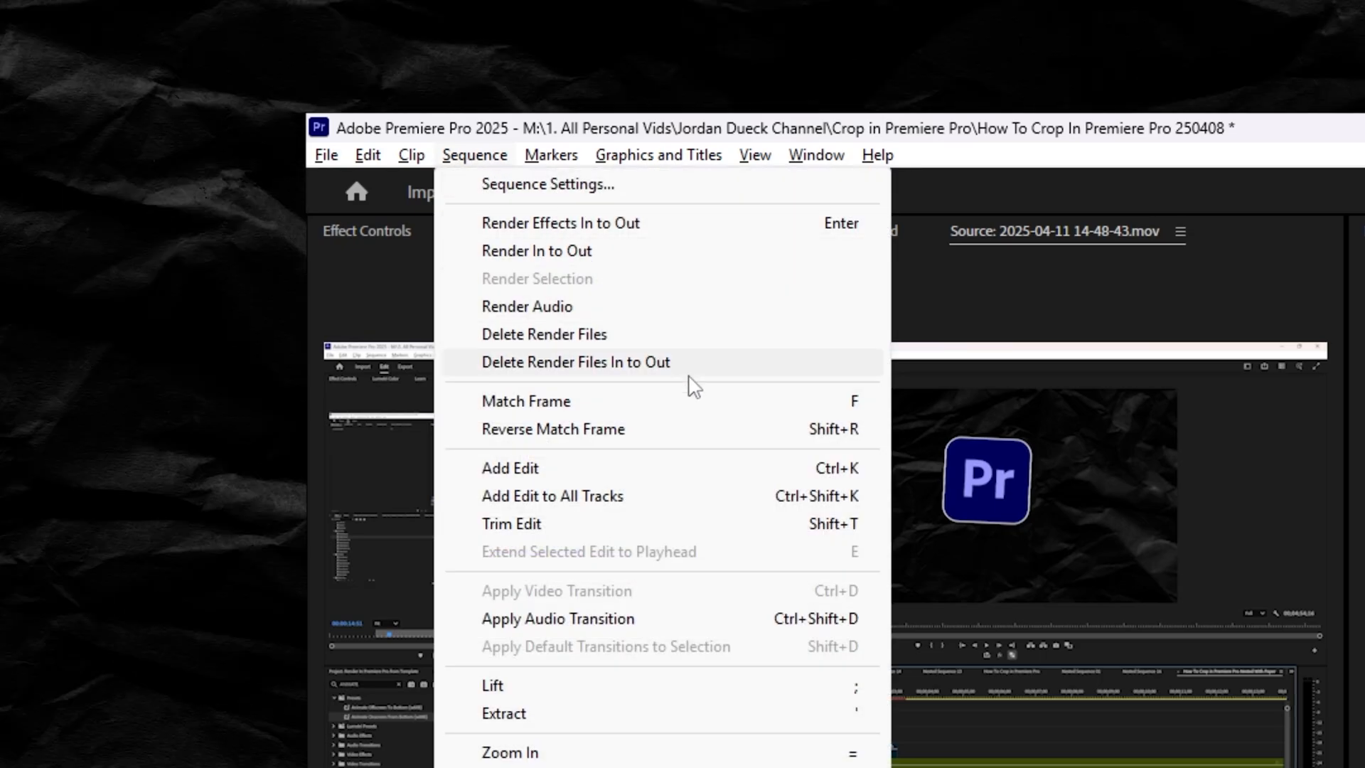
{"action": "left_click", "coordinate": [640, 336]}
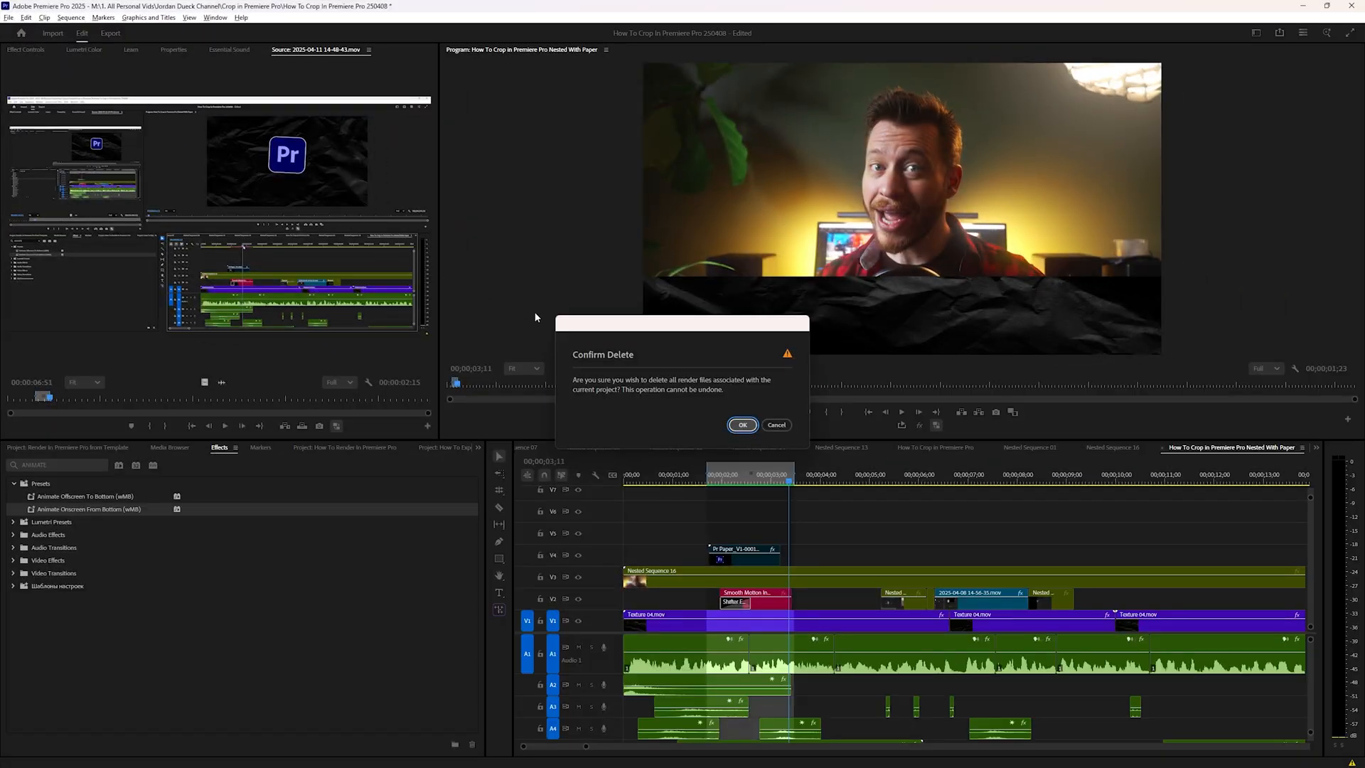
{"action": "left_click", "coordinate": [741, 424]}
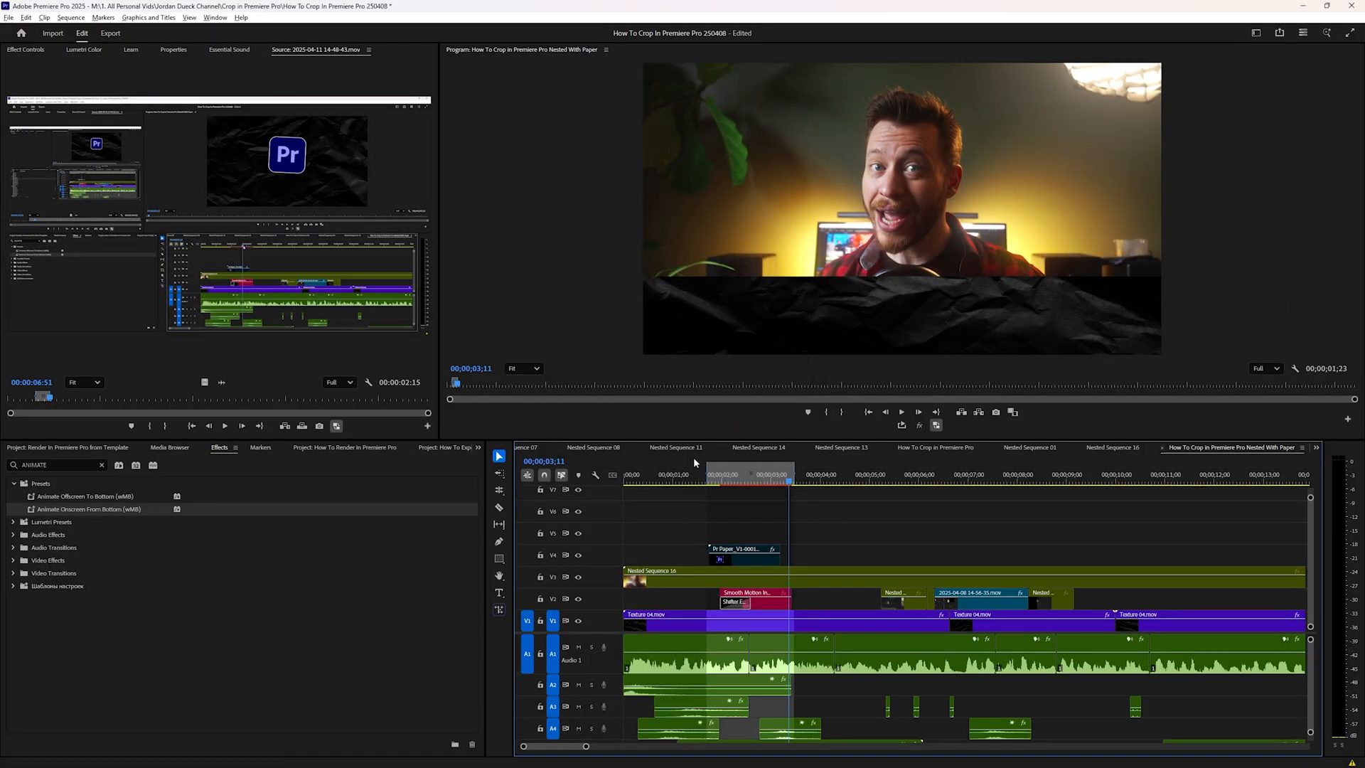
- Return the playhead to the range start and re-render In to Out
{"action": "left_click", "coordinate": [711, 480]}
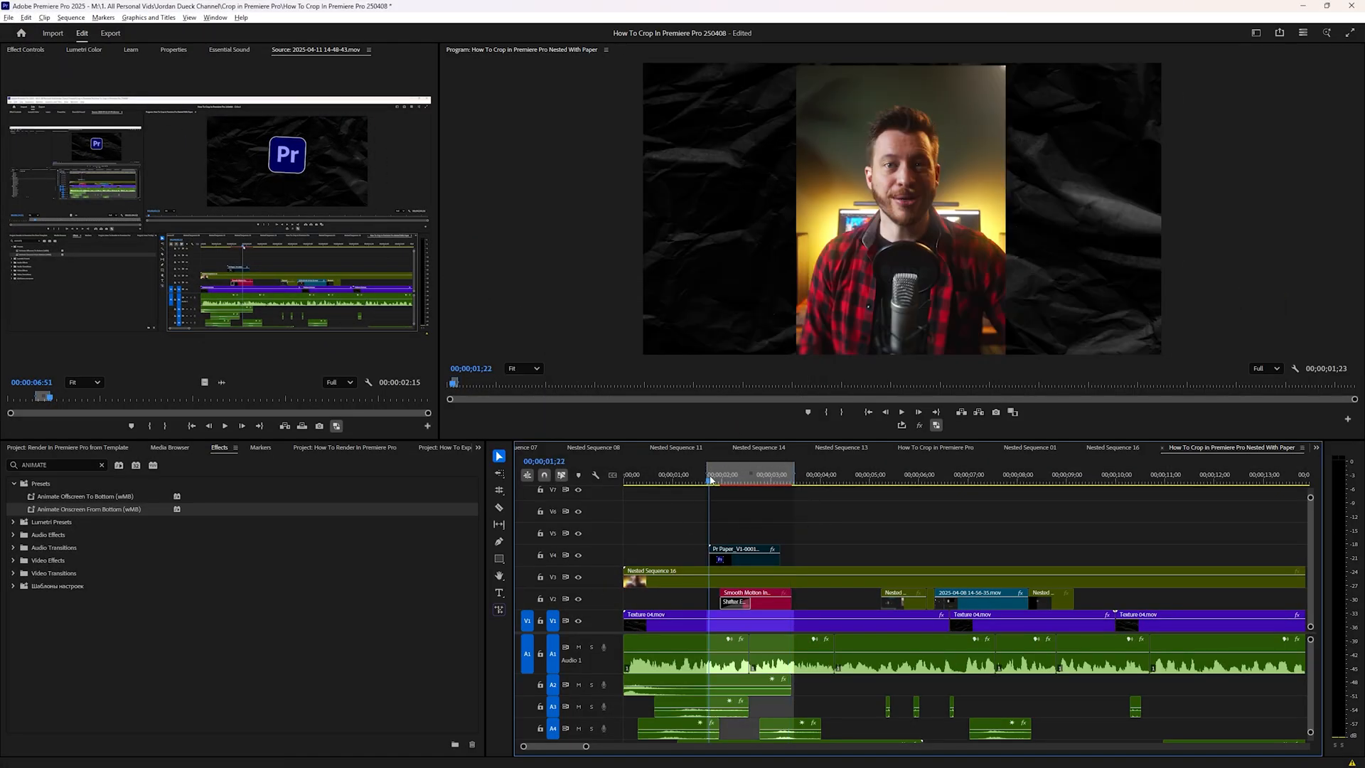
{"action": "left_click", "coordinate": [70, 16]}
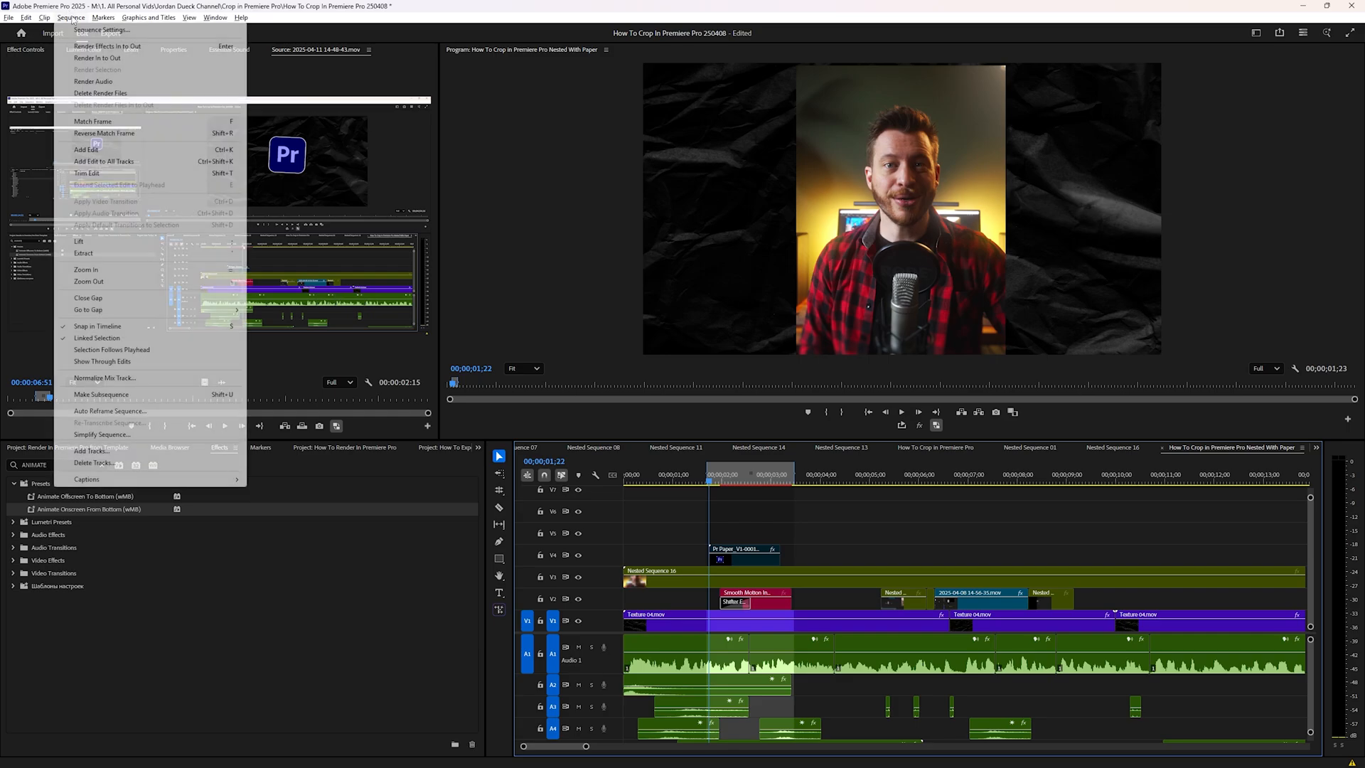
{"action": "left_click", "coordinate": [125, 56]}
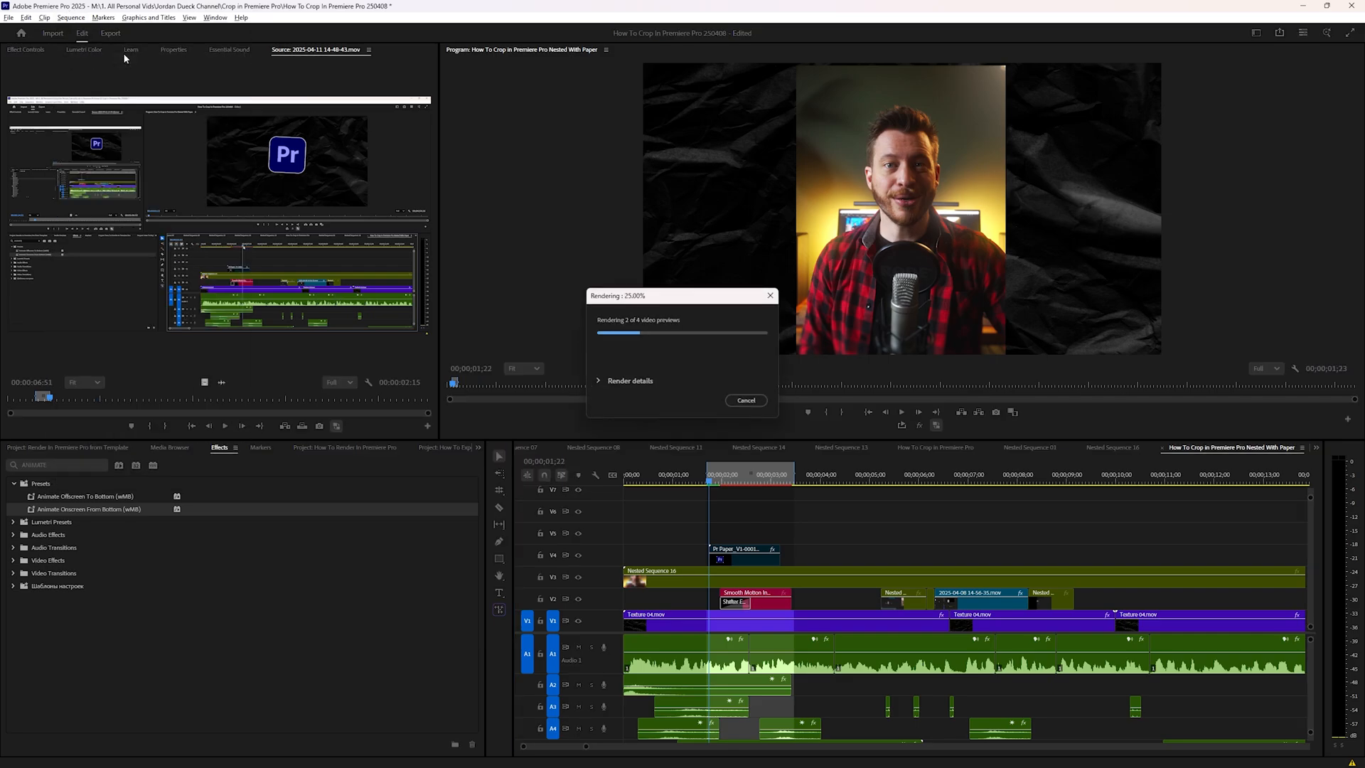